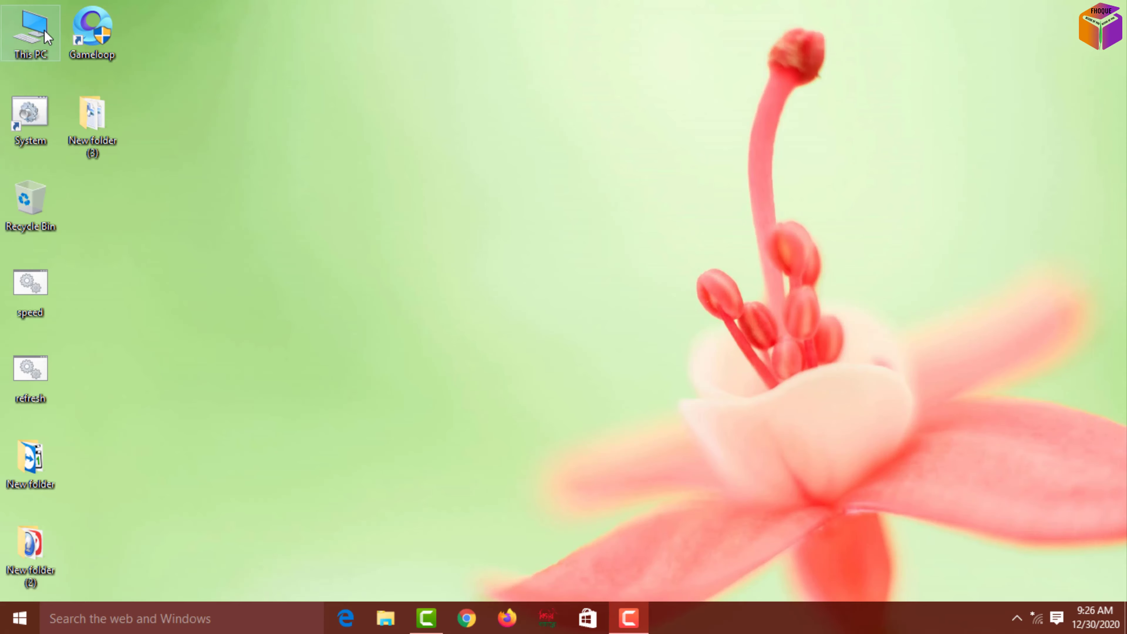
Step: Open drive F: from This PC and select the EKRAMUL and FAZ folders
double_click(39, 36)
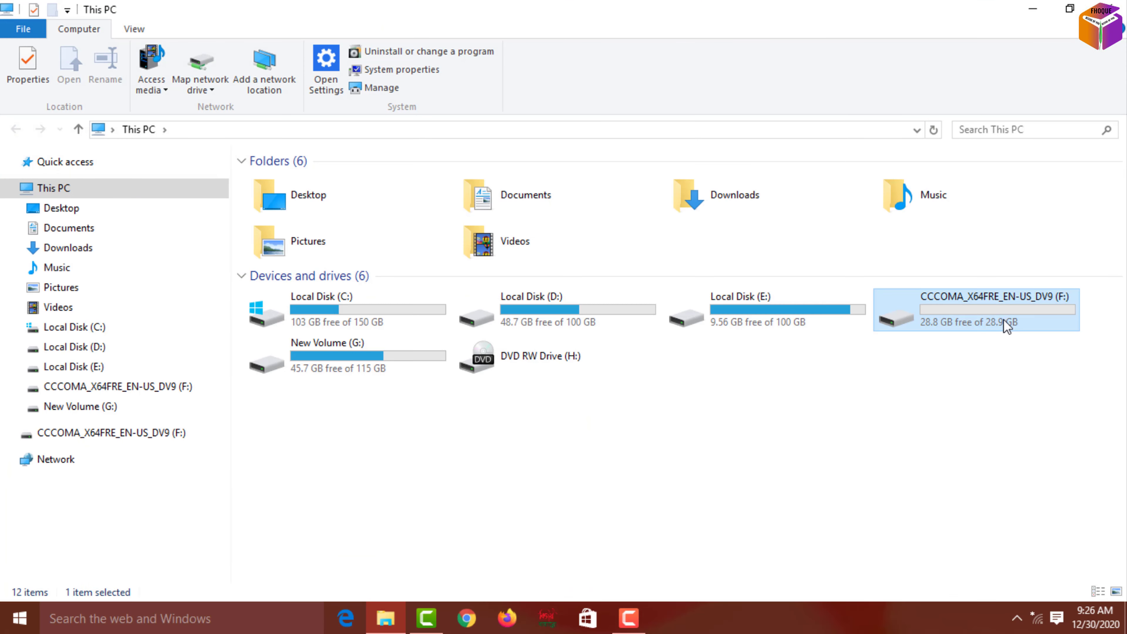
double_click(1006, 323)
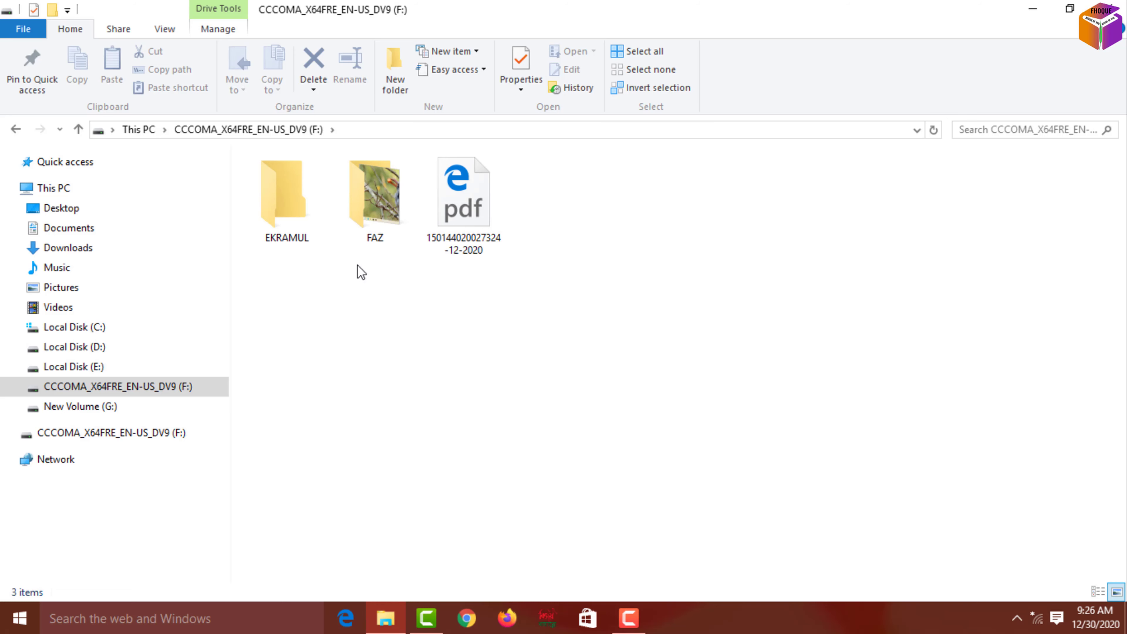
left_click_drag(377, 283, 294, 204)
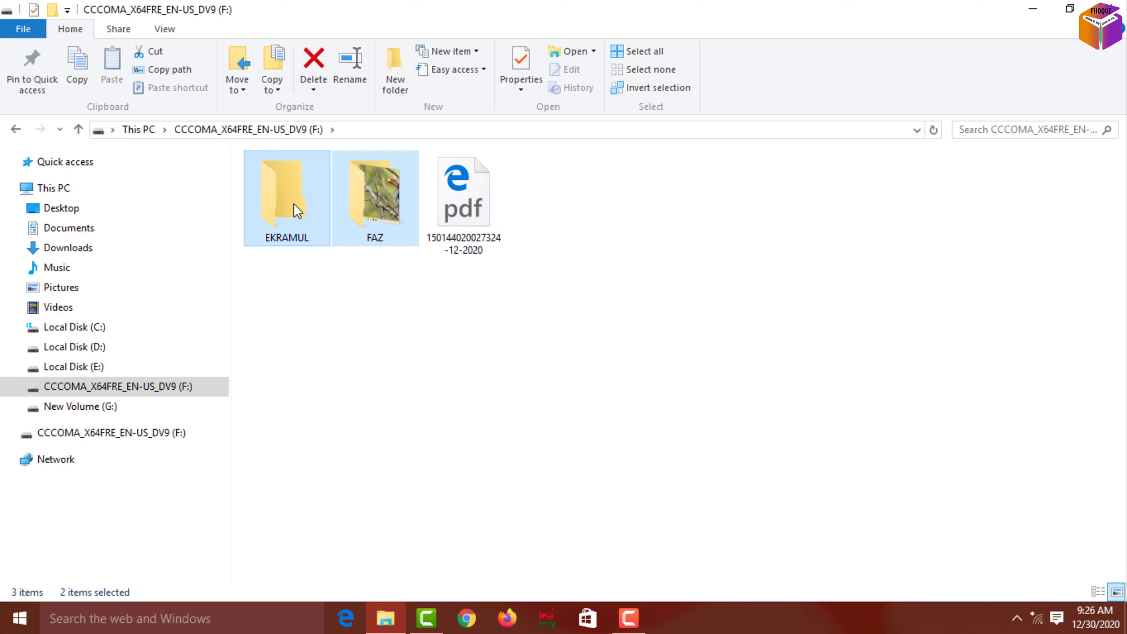
Step: Set EKRAMUL and FAZ to Hidden, including subfolders and files, then close the F: window
right_click(295, 205)
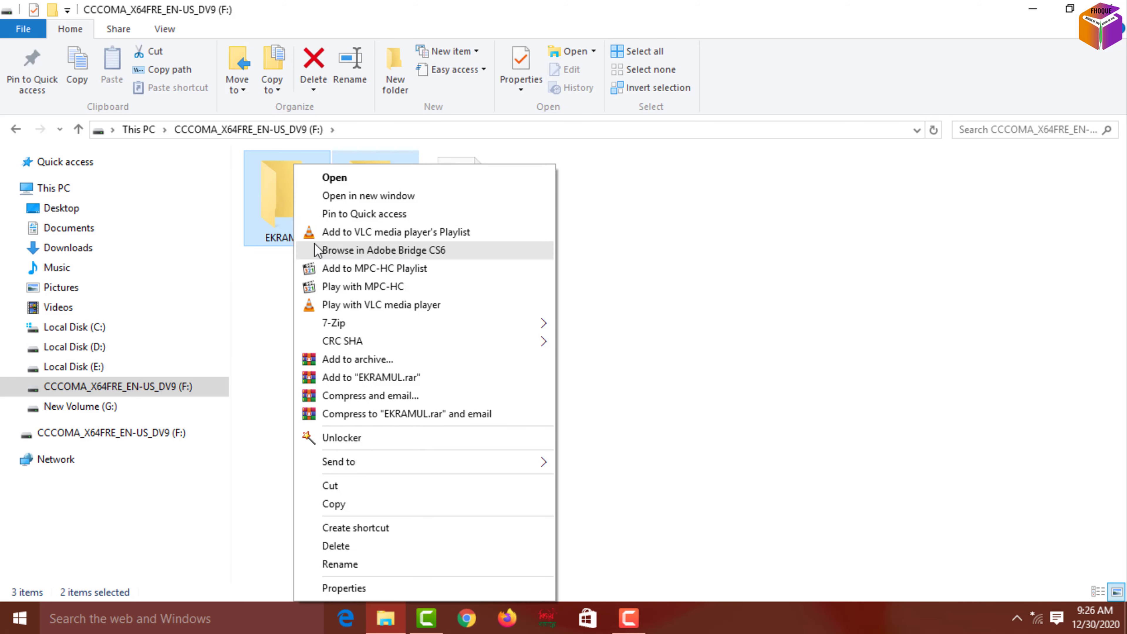
left_click(370, 589)
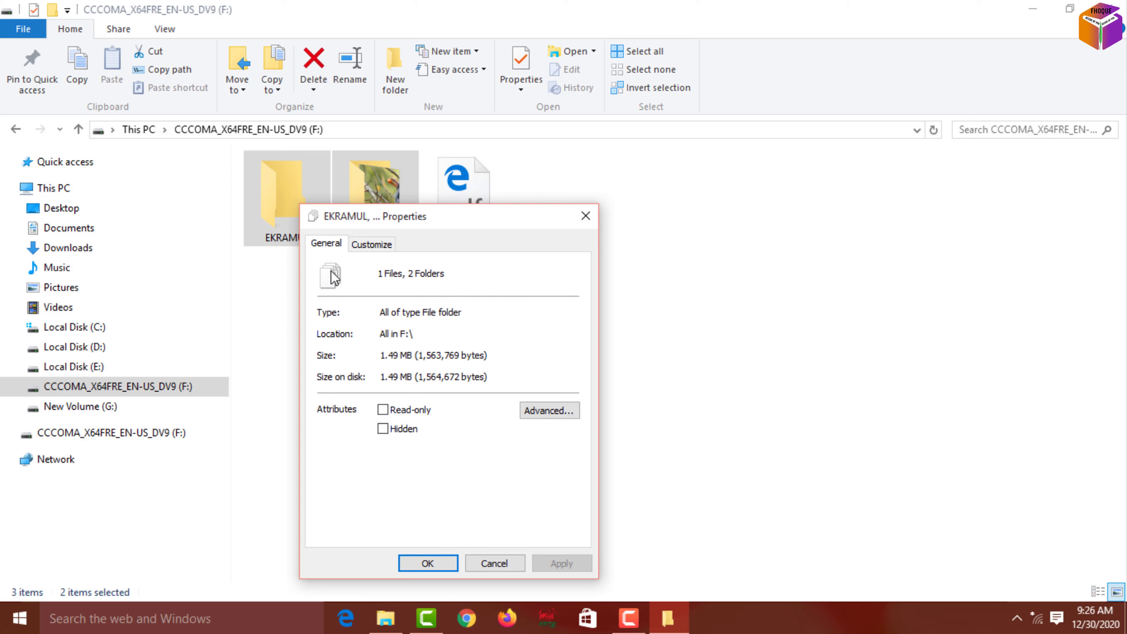
left_click(383, 429)
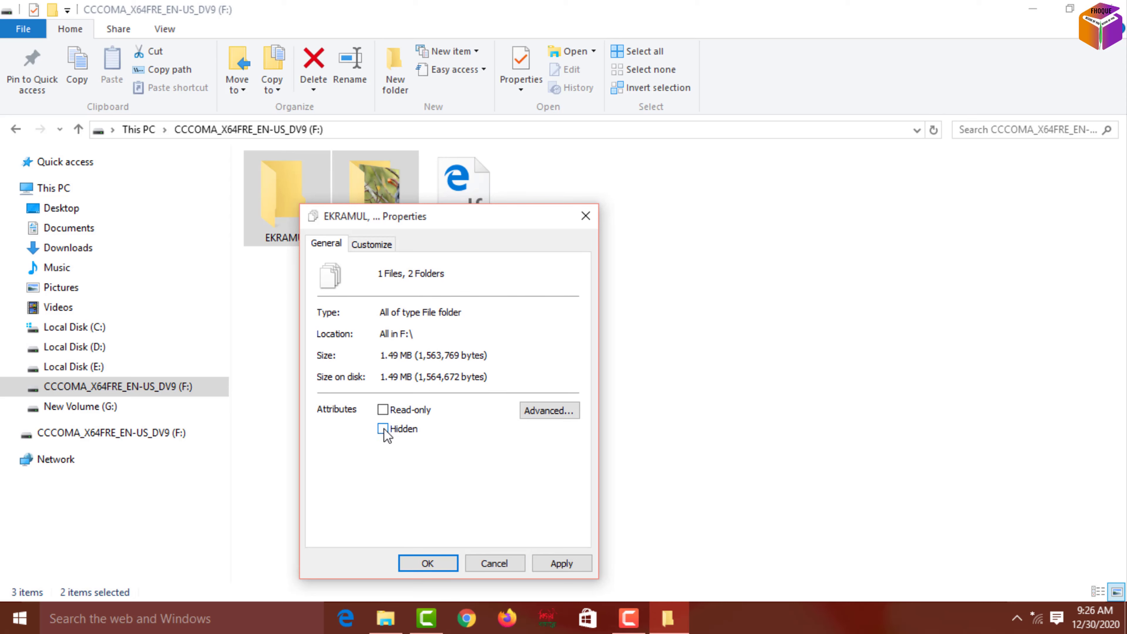
left_click(382, 429)
left_click(561, 563)
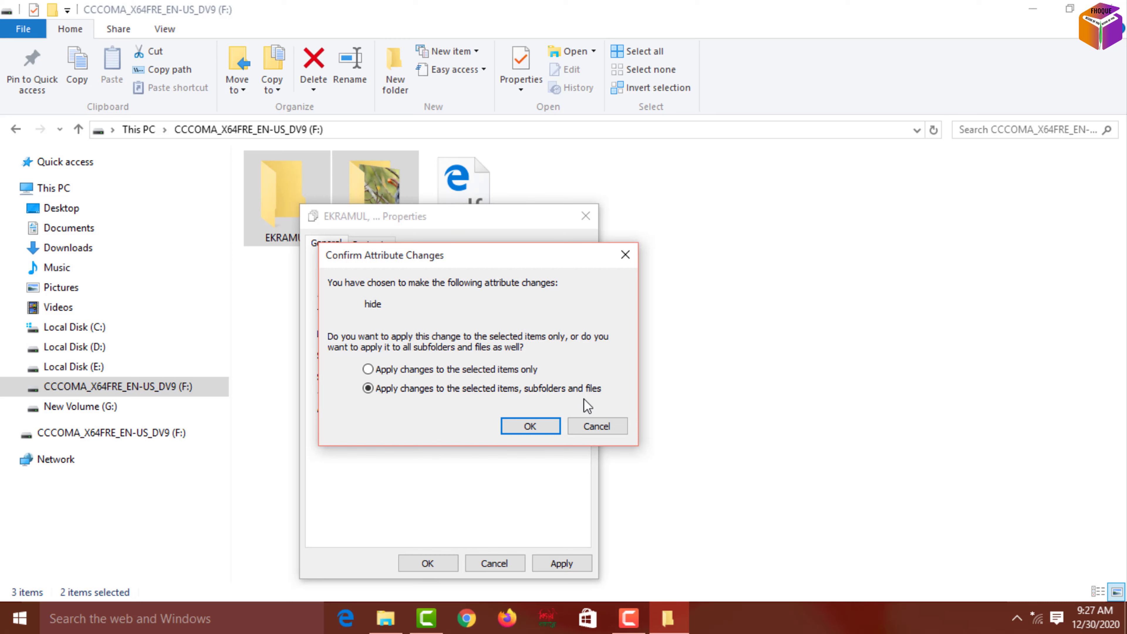
left_click(536, 427)
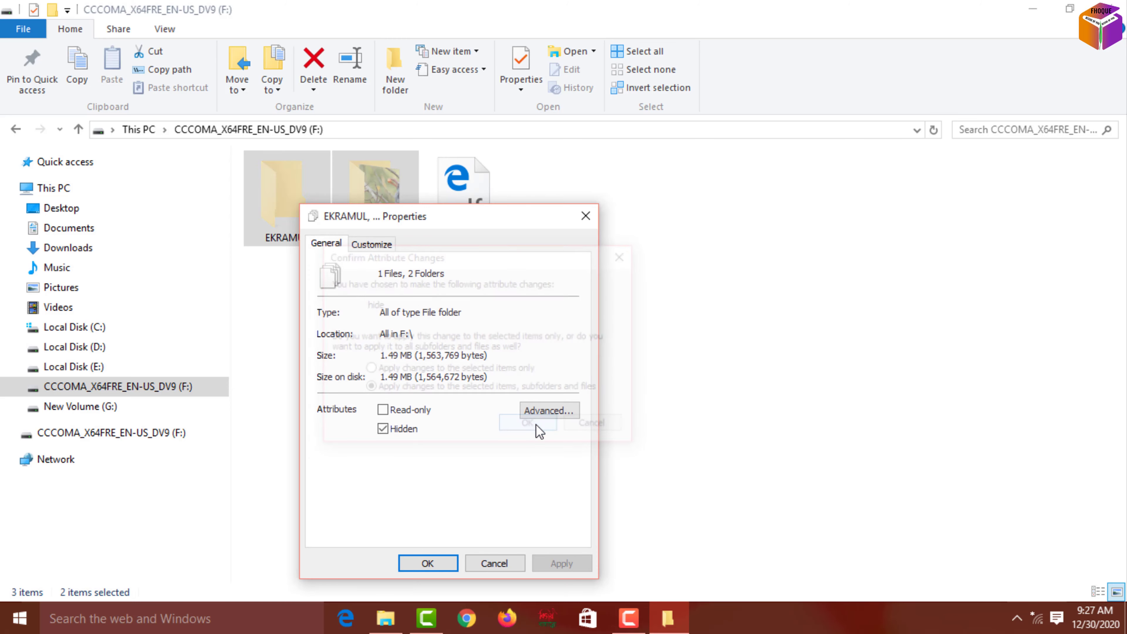
left_click(431, 563)
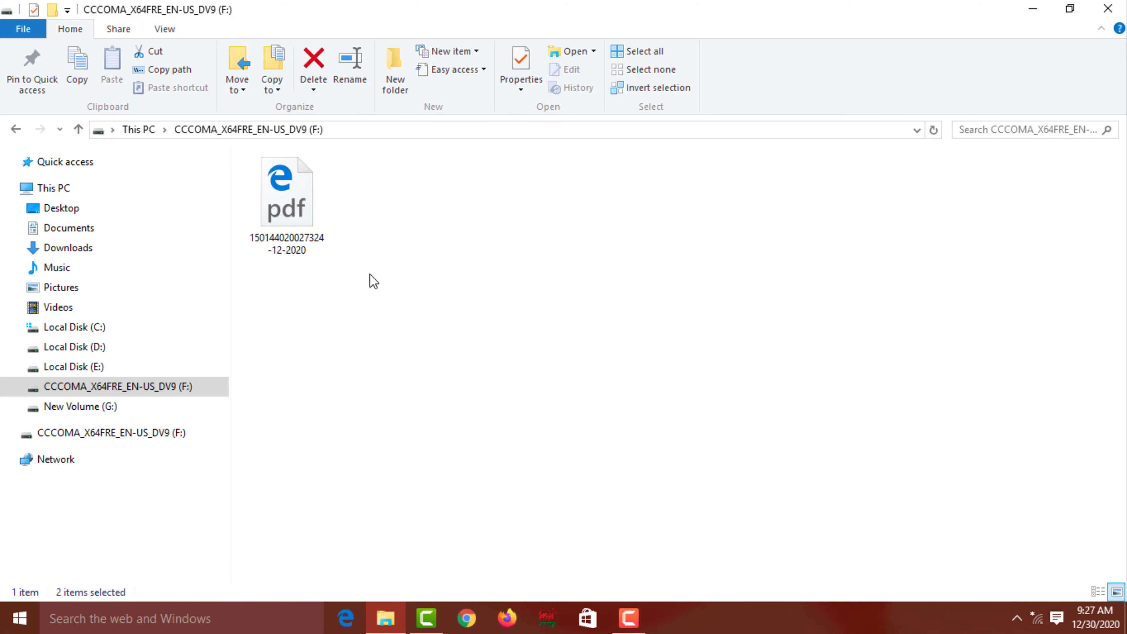
left_click(1107, 9)
Step: Reopen This PC and bring up Folder Options through the View ribbon's Options menu
double_click(30, 28)
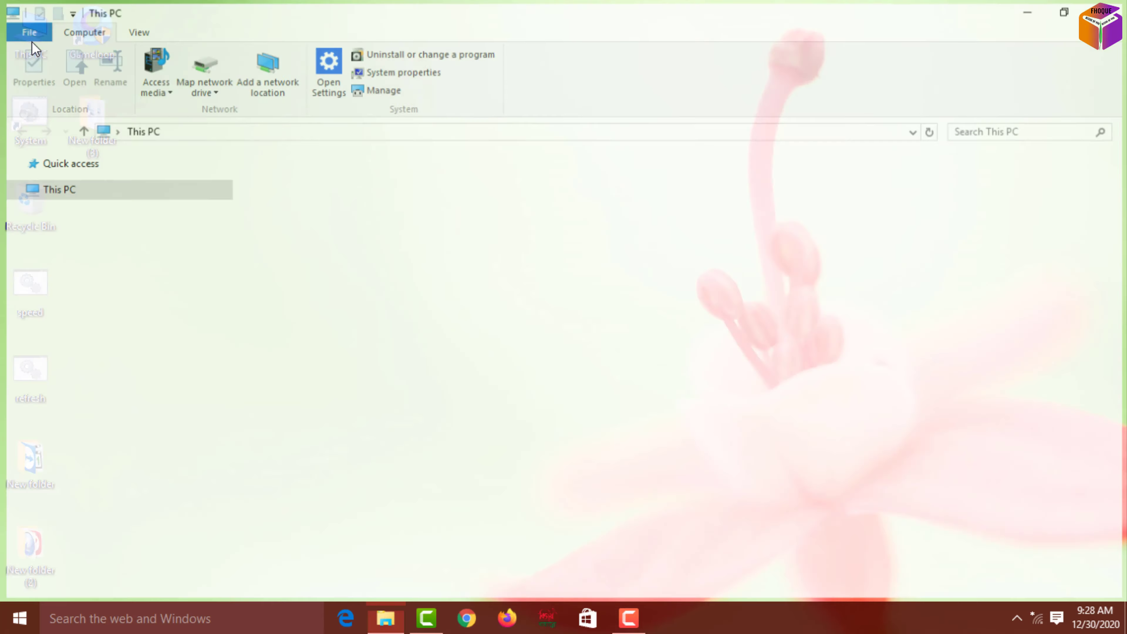
left_click(134, 30)
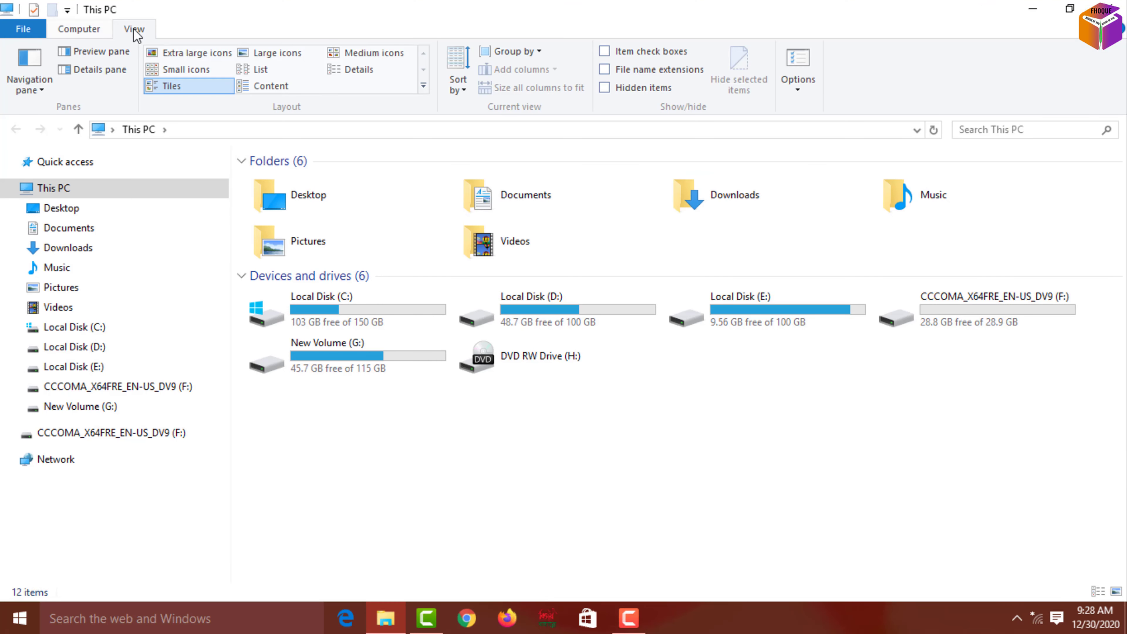
left_click(802, 92)
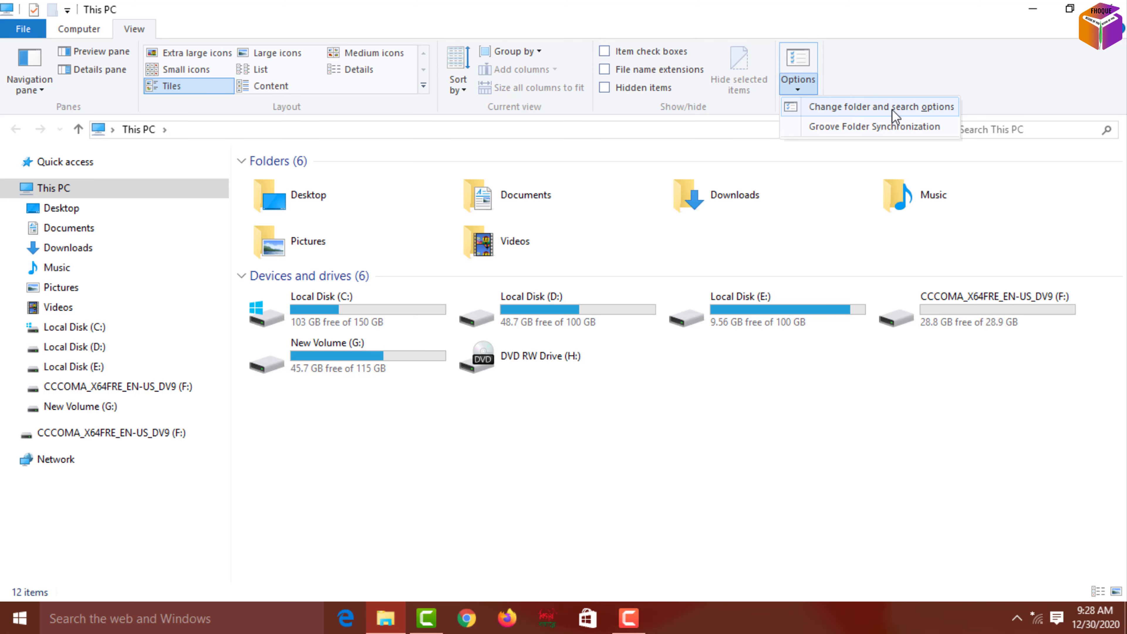
left_click(915, 109)
left_click_drag(271, 179, 646, 105)
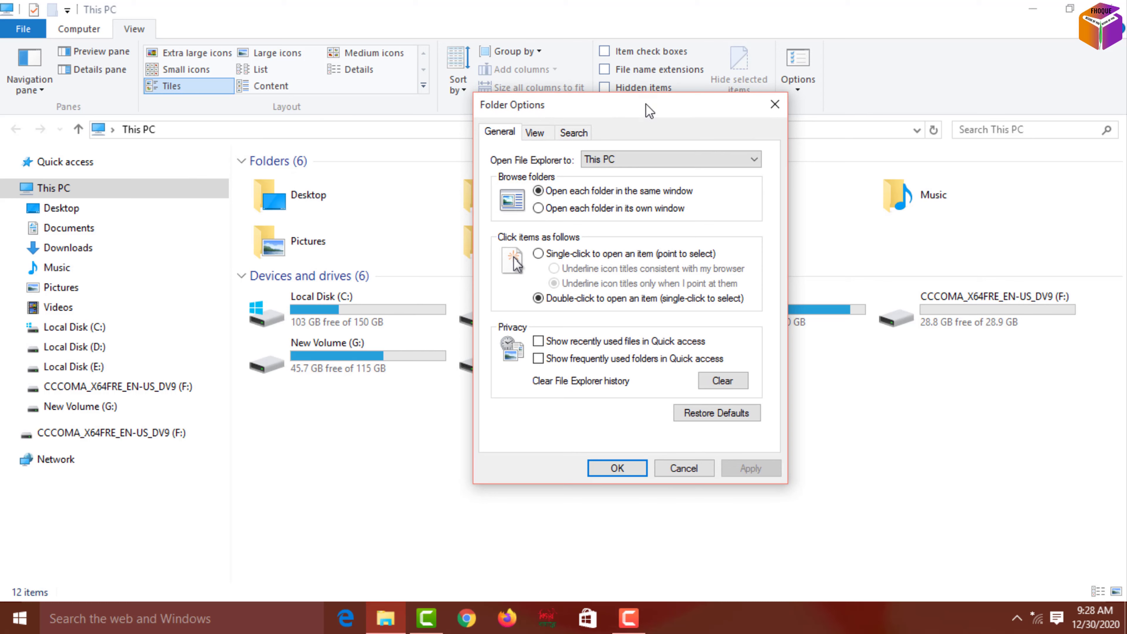
Step: Choose Show hidden files, untick Hide empty drives and Hide protected system files, and apply
left_click(535, 132)
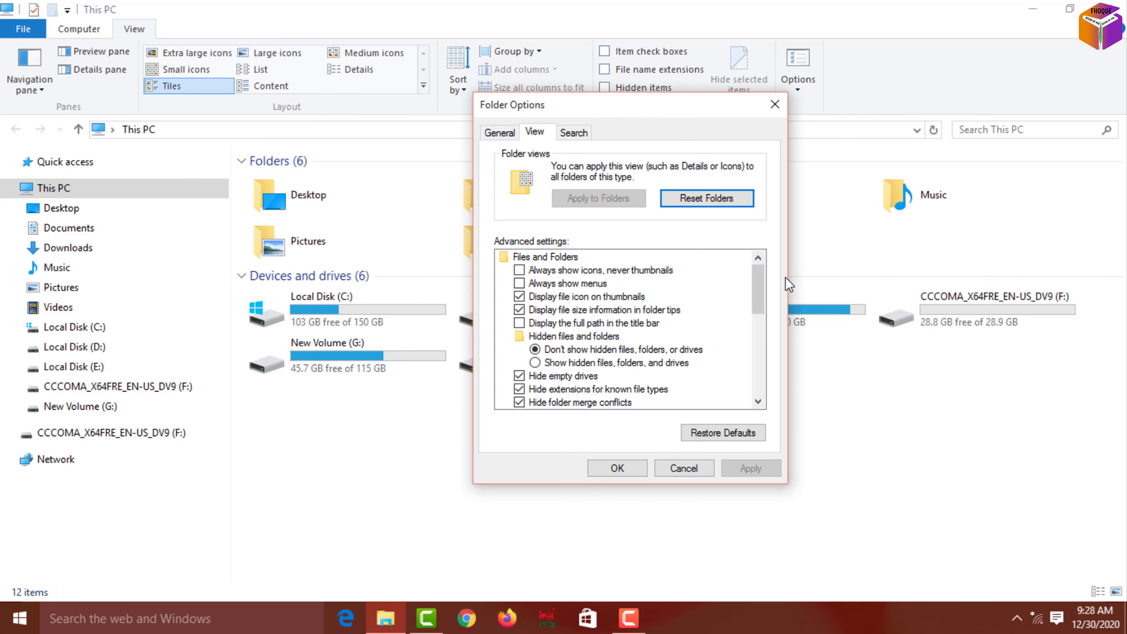
scroll(762, 290, "down", 1)
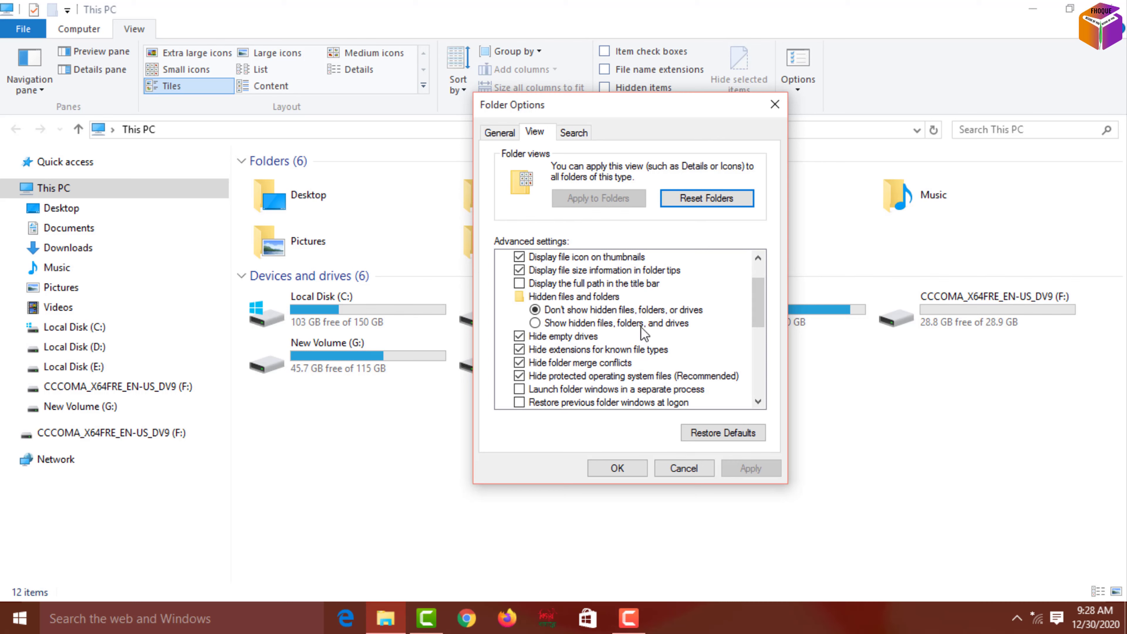
left_click(535, 323)
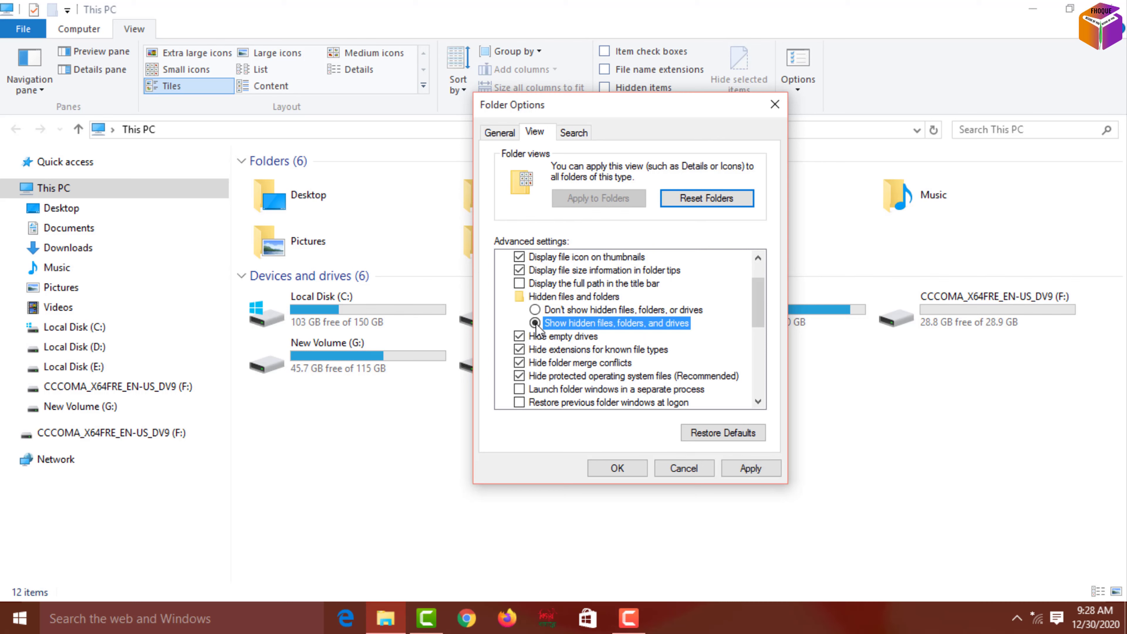
left_click(520, 337)
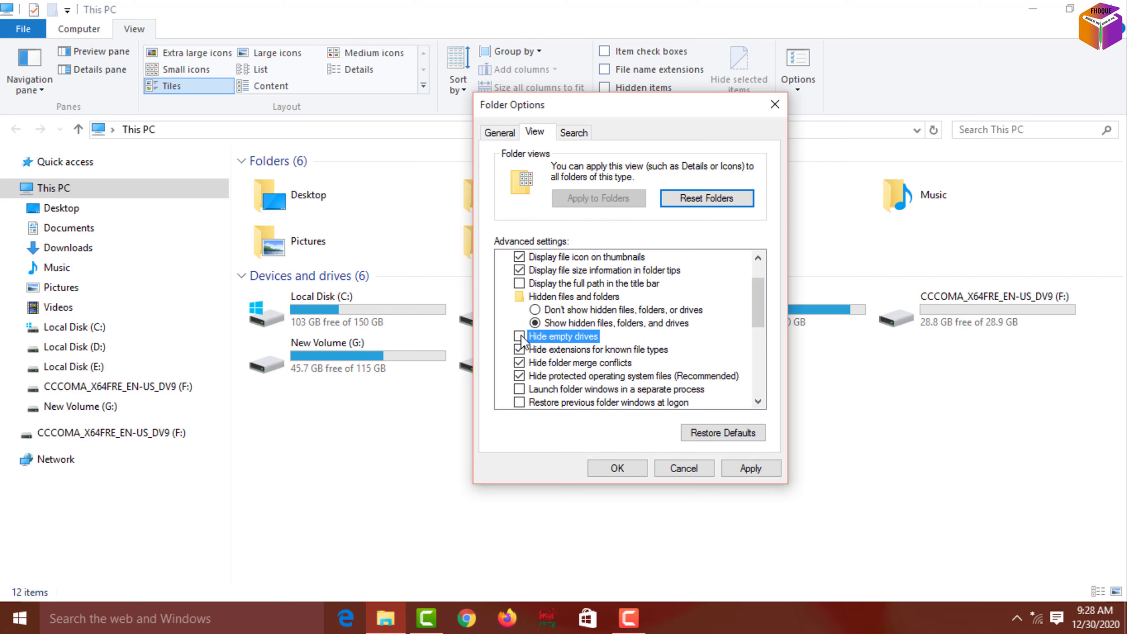
left_click(519, 375)
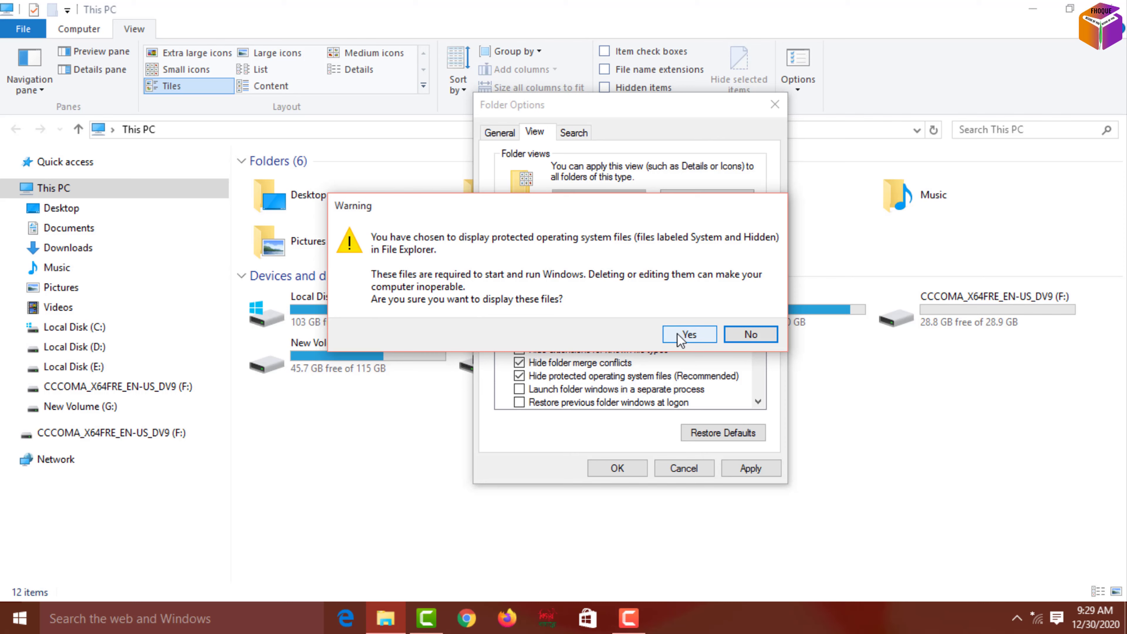
left_click(687, 335)
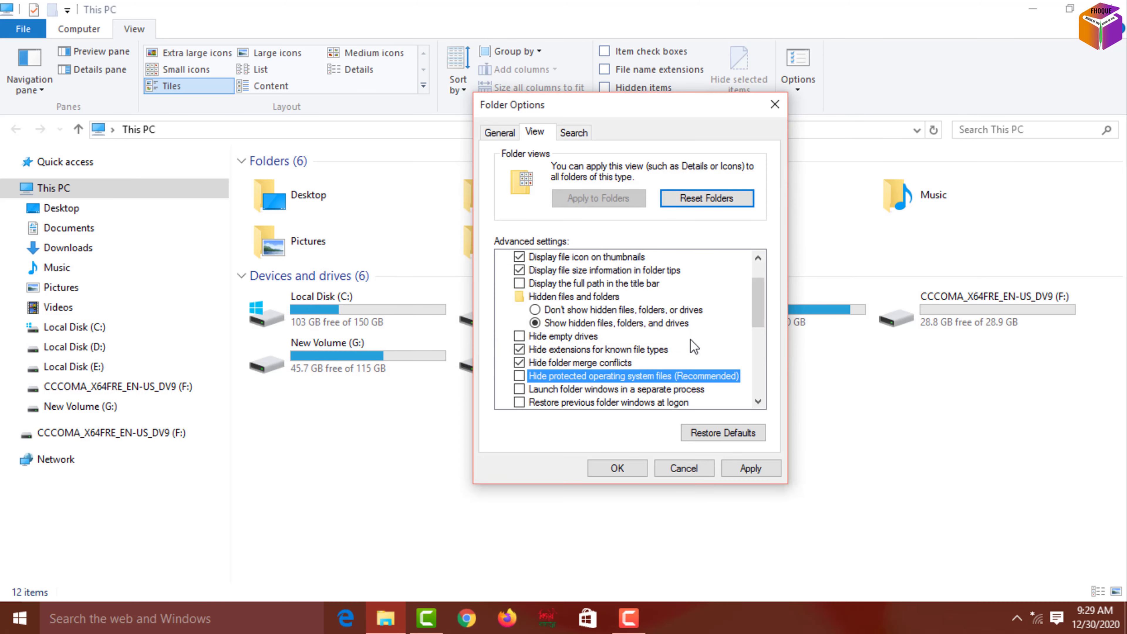
left_click(750, 468)
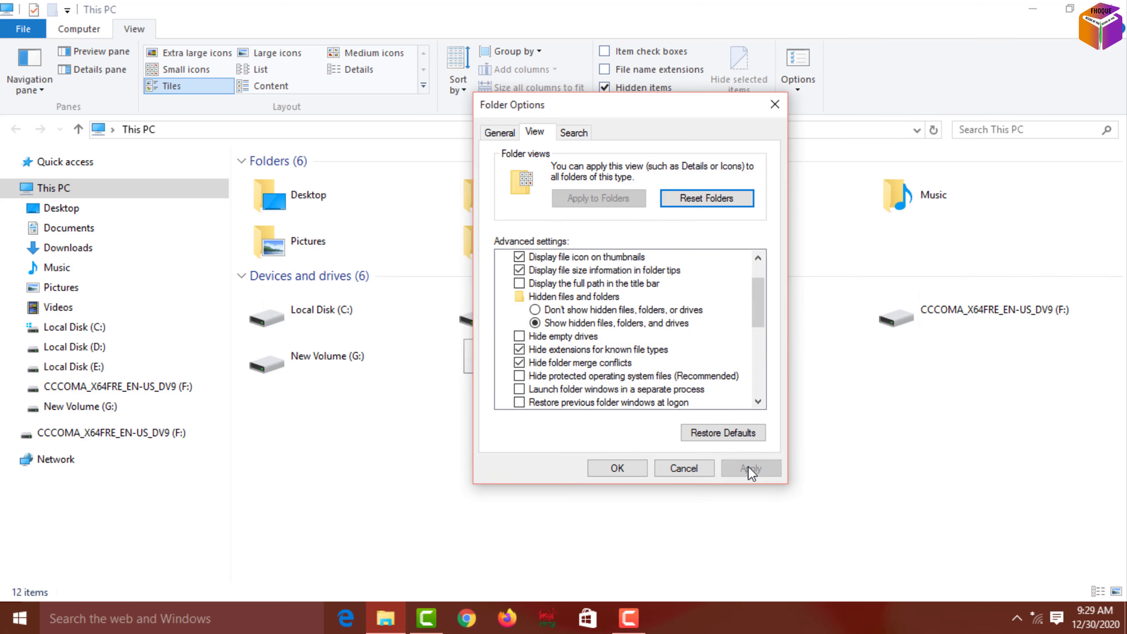
left_click(618, 469)
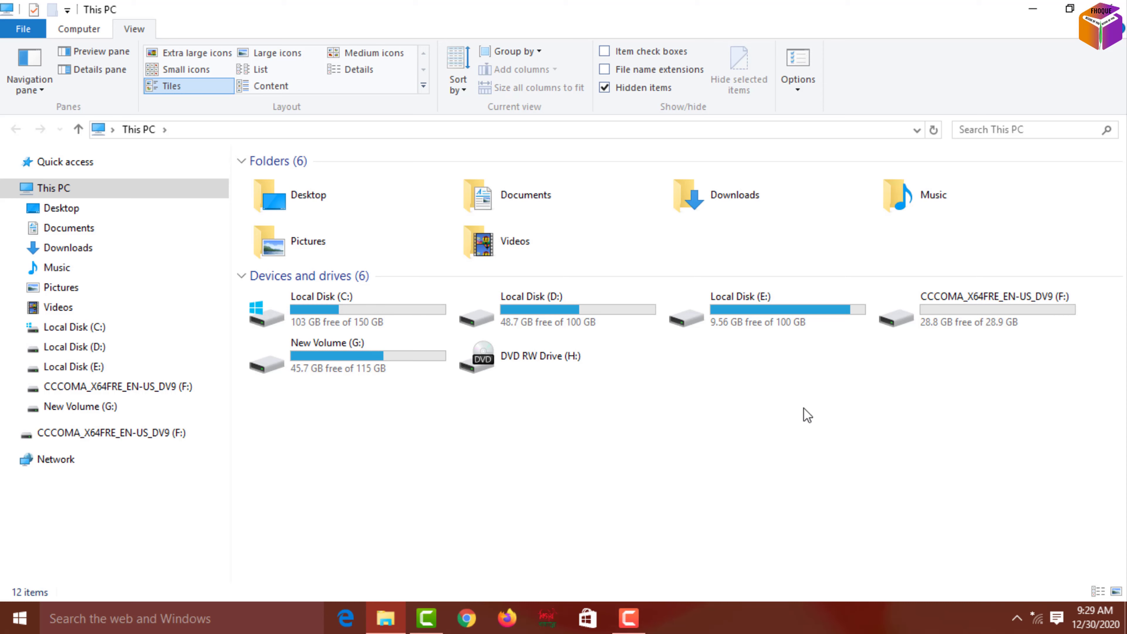
Step: Open drive F: and select the faded hidden EKRAMUL and FAZ folders
double_click(942, 308)
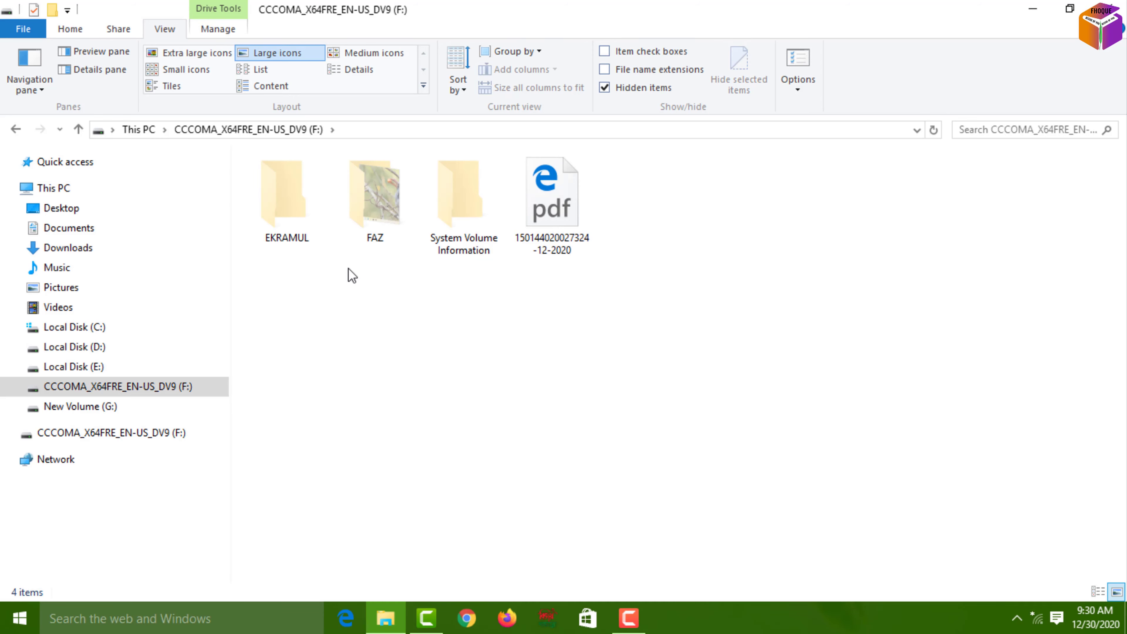
left_click_drag(380, 283, 248, 150)
Step: Clear the Hidden attribute on EKRAMUL and FAZ, including their subfolders and files
right_click(285, 222)
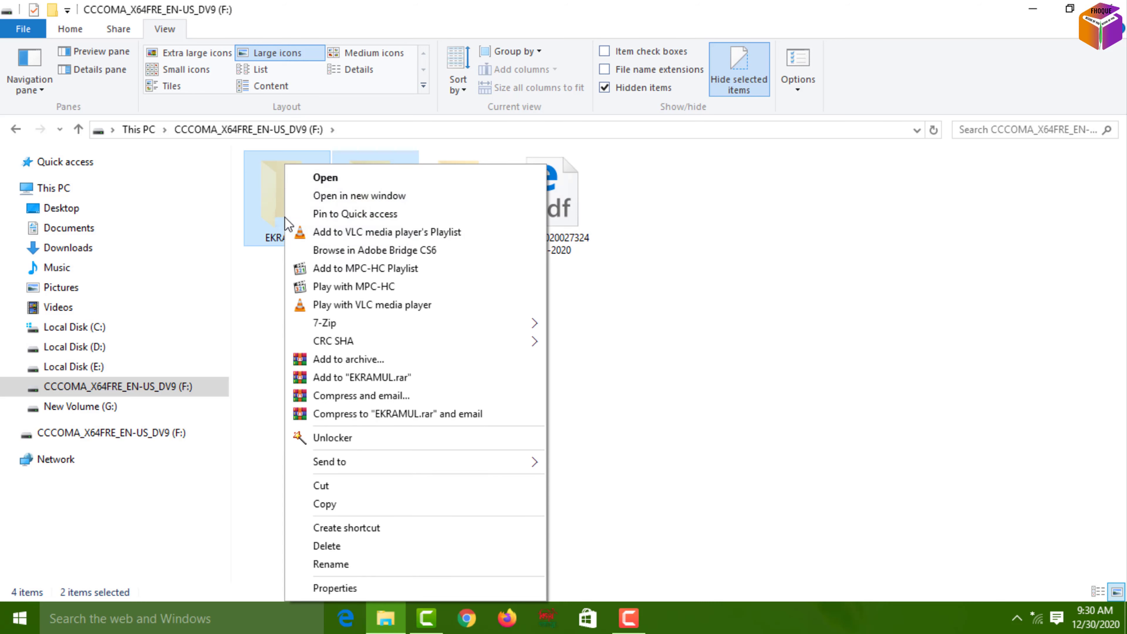
left_click(365, 588)
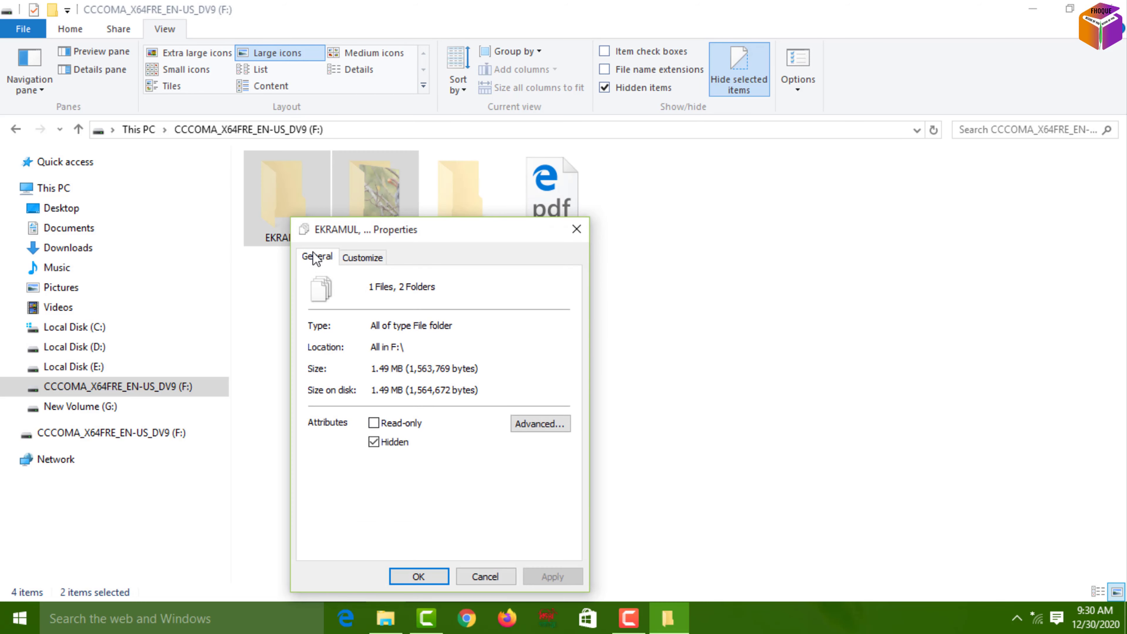
left_click(374, 442)
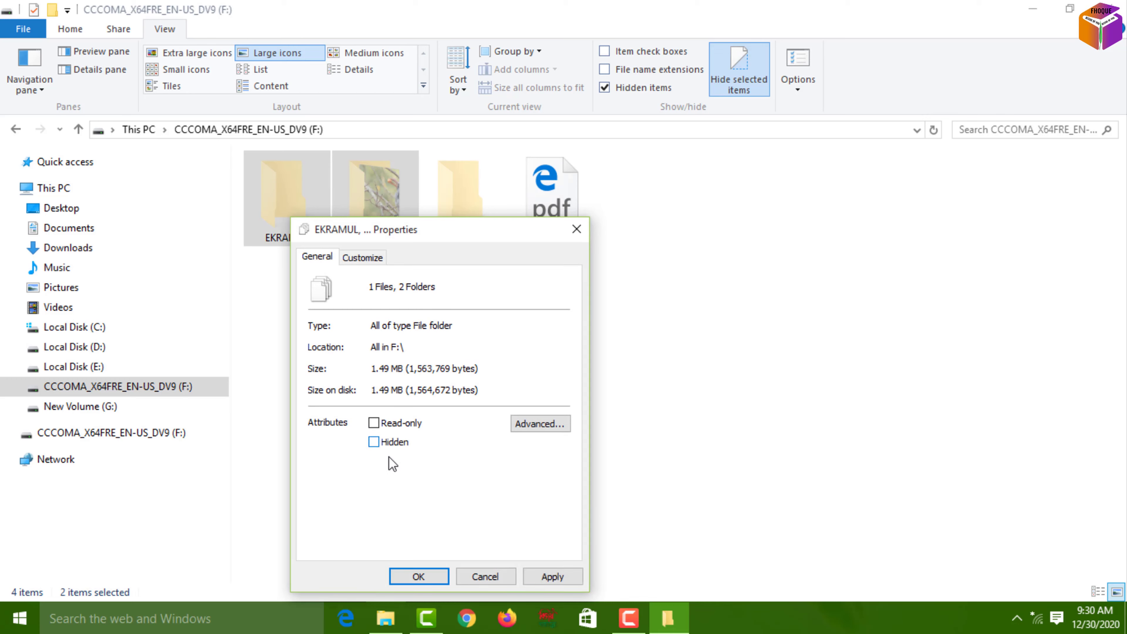
left_click(553, 576)
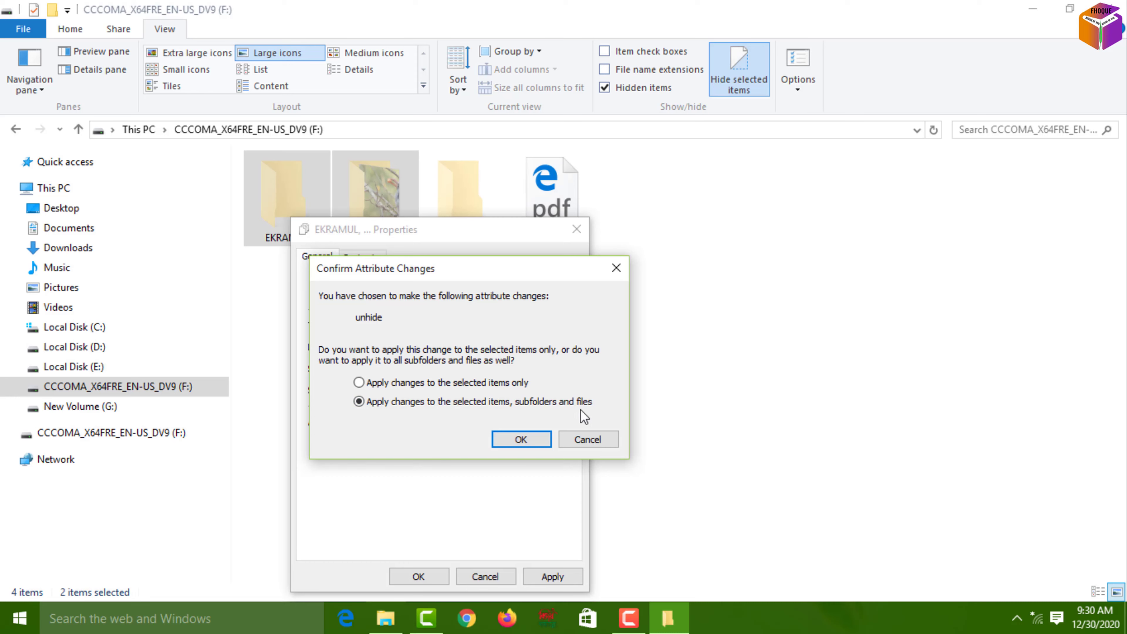
left_click(520, 439)
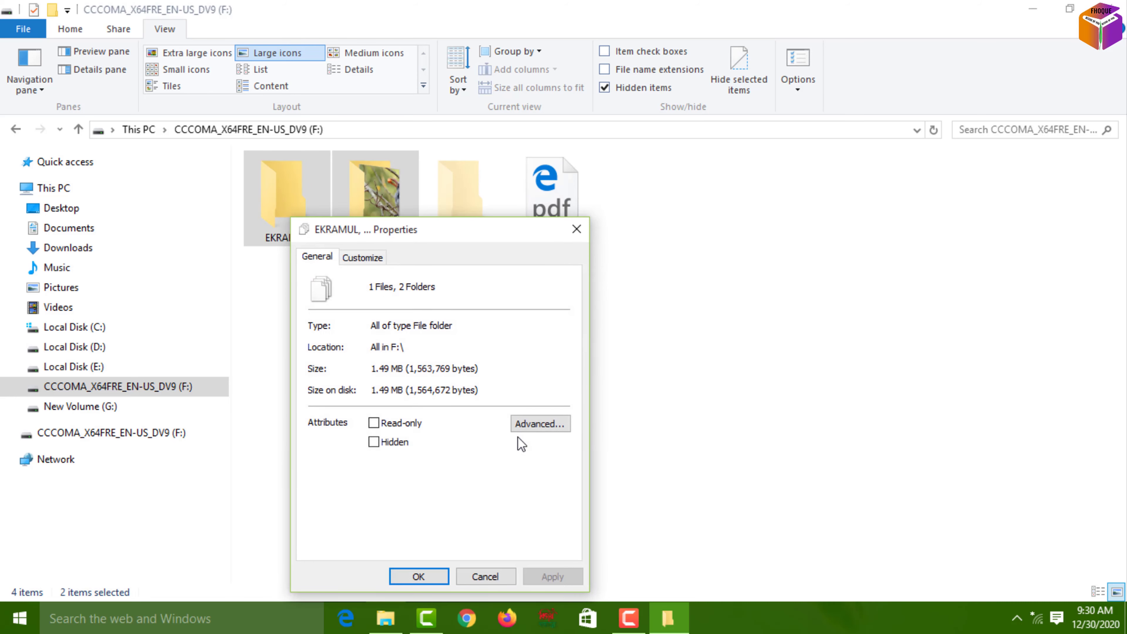
left_click(433, 576)
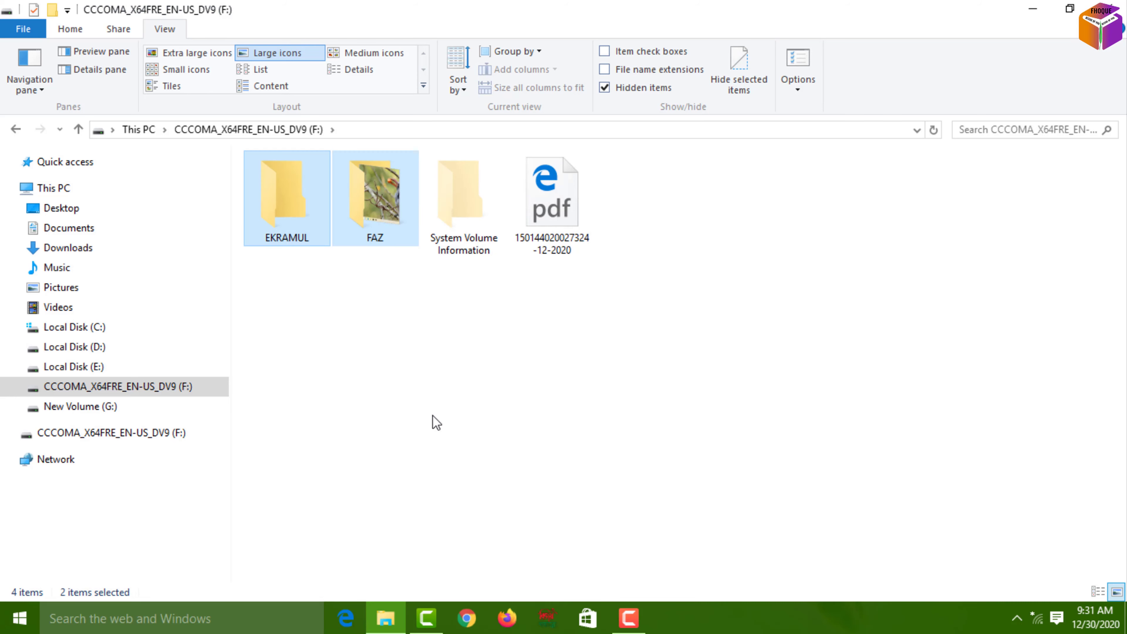
double_click(361, 228)
left_click(77, 129)
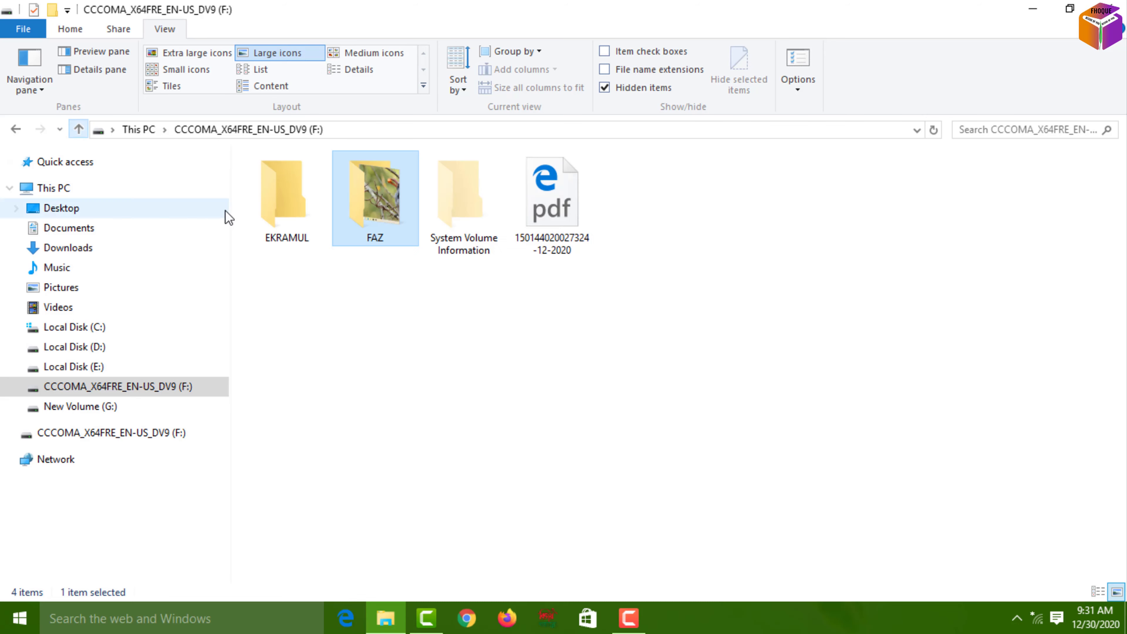
double_click(269, 210)
left_click(78, 129)
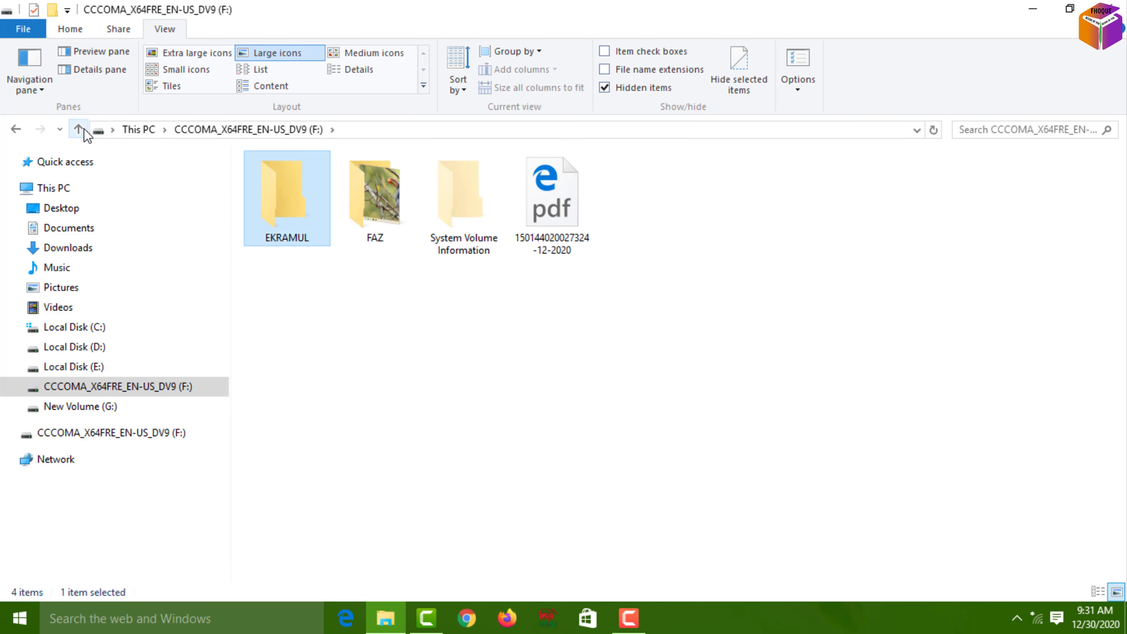